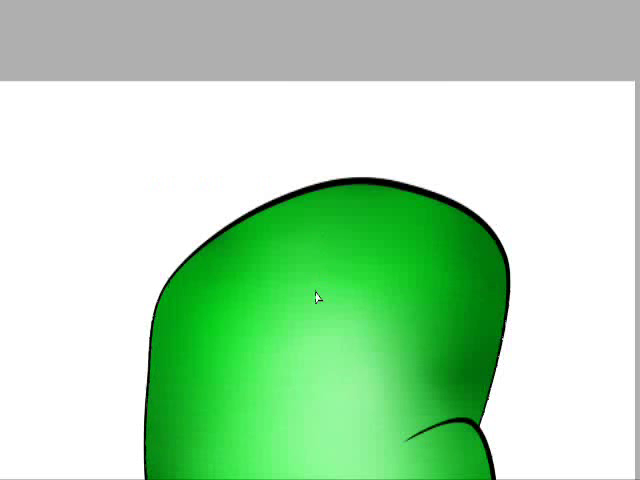
{"action": "scroll", "coordinate": [316, 297], "scroll_direction": "down", "scroll_amount": 6}
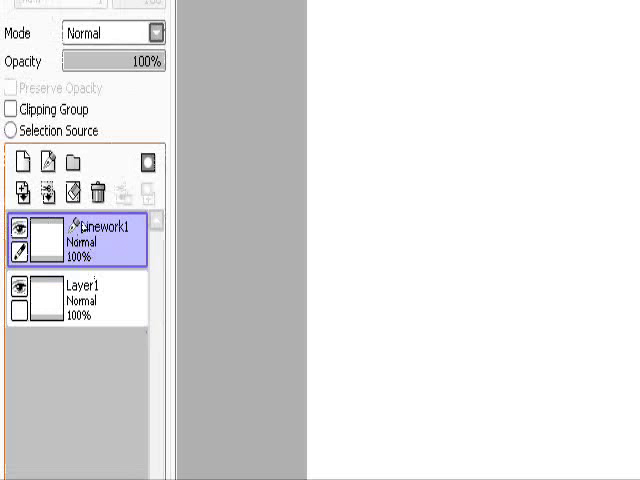
Replace Linework1 with a new empty linework layer, using the Curve tool in black
{"action": "left_click", "coordinate": [98, 192]}
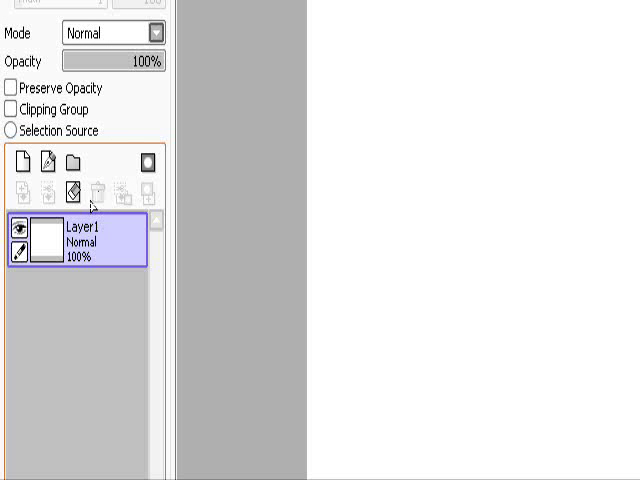
{"action": "left_click", "coordinate": [48, 162]}
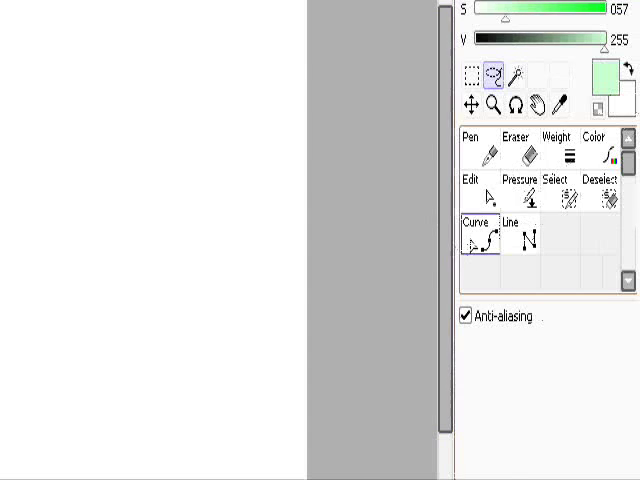
{"action": "left_click", "coordinate": [472, 245]}
{"action": "left_click", "coordinate": [573, 212]}
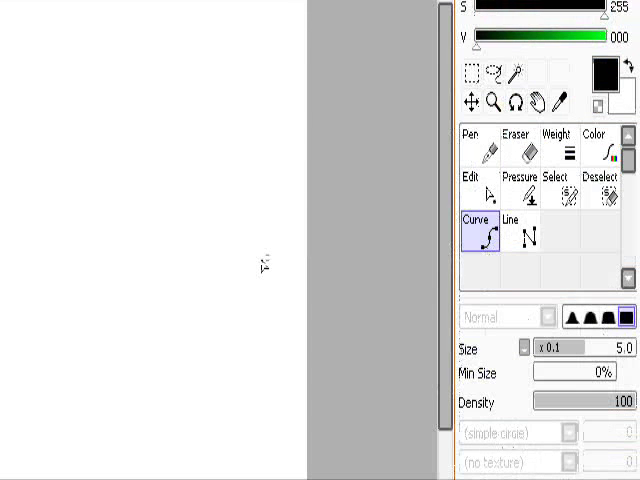
Draw black test curves and straight segments, then undo them to clear the canvas
{"action": "left_click", "coordinate": [234, 276]}
{"action": "left_click", "coordinate": [355, 205]}
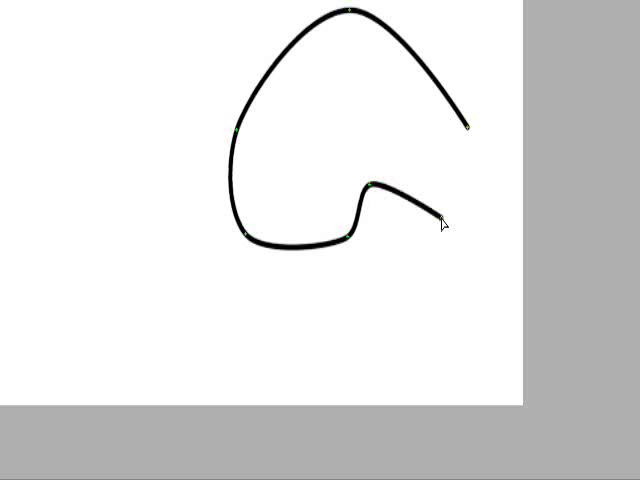
{"action": "key", "text": "ctrl+z"}
{"action": "key", "text": "ctrl+z"}
{"action": "key", "text": "ctrl+z"}
{"action": "key", "text": "ctrl+z"}
{"action": "key", "text": "ctrl+z"}
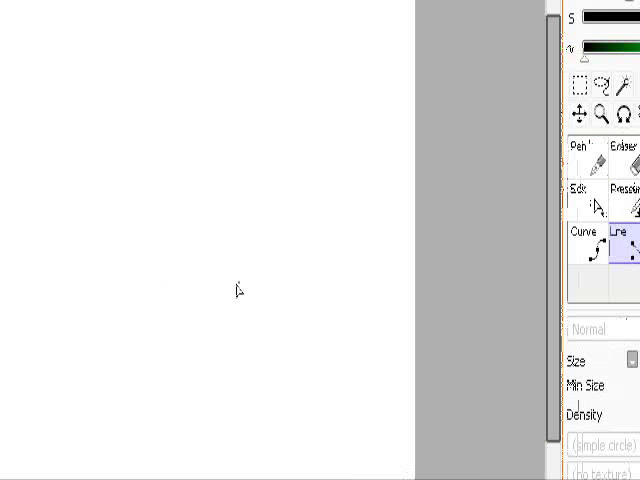
{"action": "left_click", "coordinate": [318, 270]}
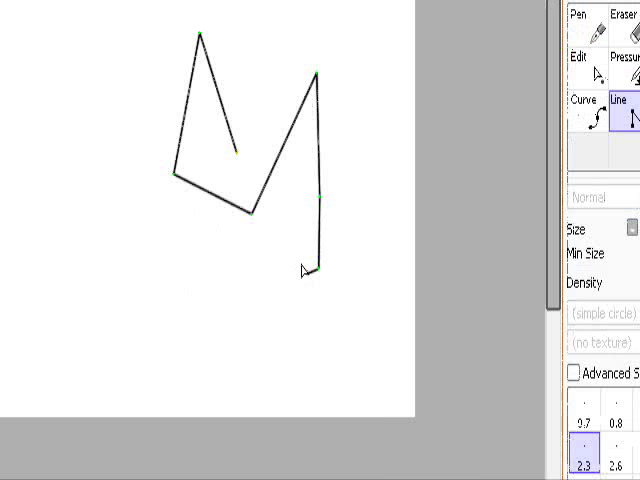
{"action": "key", "text": "ctrl+z"}
{"action": "key", "text": "ctrl+z"}
{"action": "key", "text": "ctrl+z"}
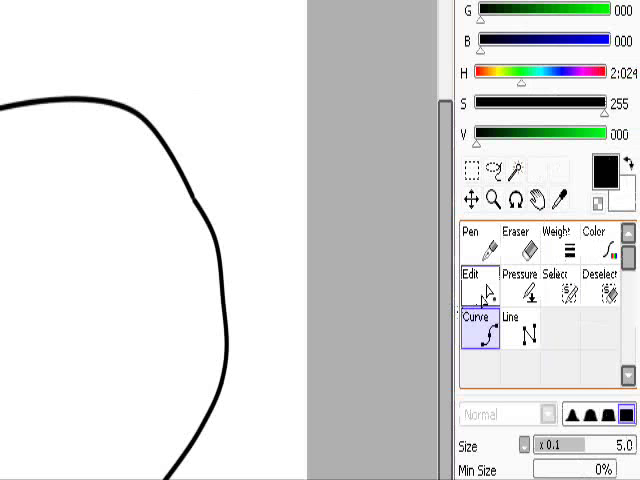
Switch to the Edit tool to refine the closed blob outline's control points
{"action": "left_click", "coordinate": [484, 290]}
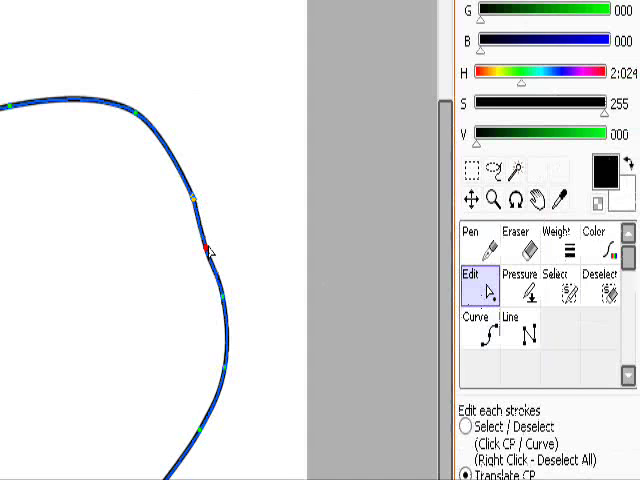
{"action": "scroll", "coordinate": [200, 238], "scroll_direction": "up", "scroll_amount": 2}
{"action": "scroll", "coordinate": [205, 195], "scroll_direction": "up", "scroll_amount": 1}
{"action": "scroll", "coordinate": [195, 145], "scroll_direction": "up", "scroll_amount": 1}
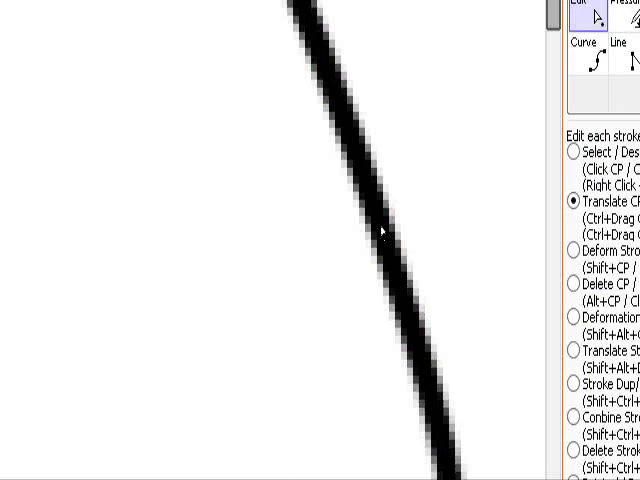
{"action": "scroll", "coordinate": [377, 228], "scroll_direction": "down", "scroll_amount": 1}
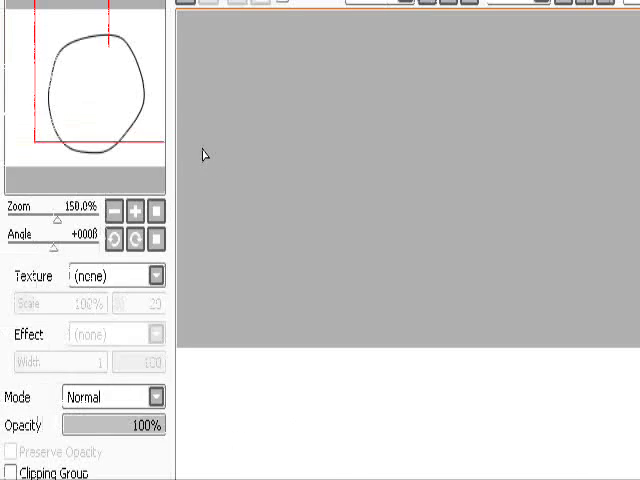
Use the Pressure tool to taper the outline at one point and thicken it at another
{"action": "left_click_drag", "start_coordinate": [129, 73], "coordinate": [126, 126]}
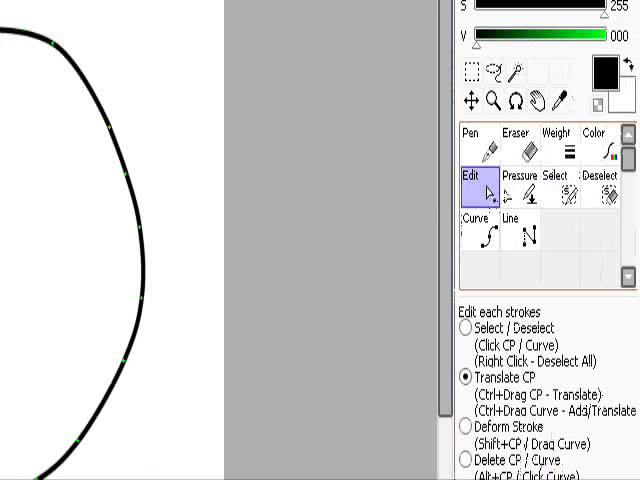
{"action": "left_click", "coordinate": [520, 190]}
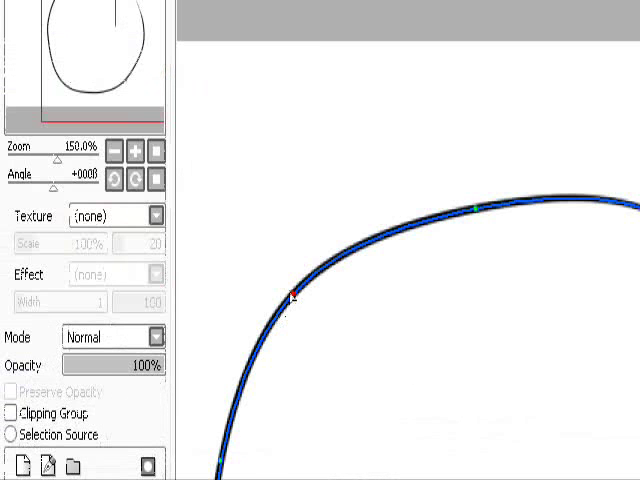
{"action": "mouse_move", "coordinate": [292, 296]}
{"action": "left_mouse_down"}
{"action": "mouse_move", "coordinate": [52, 294]}
{"action": "mouse_move", "coordinate": [549, 310]}
{"action": "left_mouse_up"}
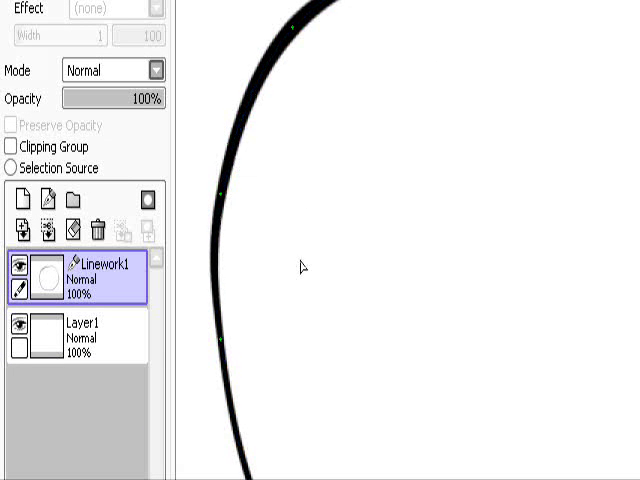
{"action": "left_click_drag", "start_coordinate": [231, 236], "coordinate": [266, 219]}
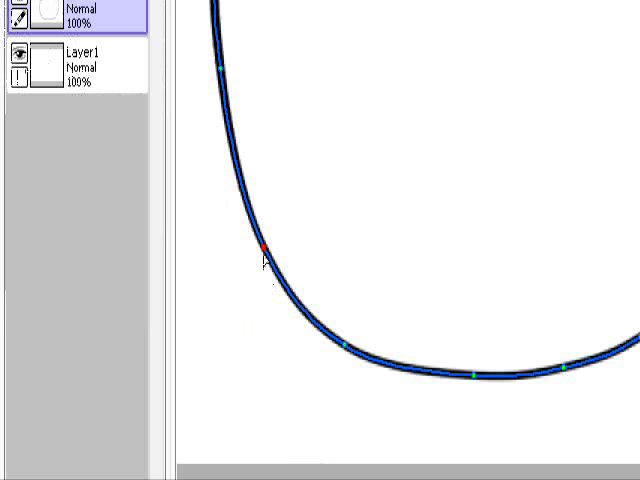
Thin the outline at one more control point and add a second linework layer
{"action": "mouse_move", "coordinate": [344, 345]}
{"action": "left_mouse_down"}
{"action": "mouse_move", "coordinate": [323, 283]}
{"action": "mouse_move", "coordinate": [320, 323]}
{"action": "left_mouse_up"}
{"action": "left_click", "coordinate": [243, 339]}
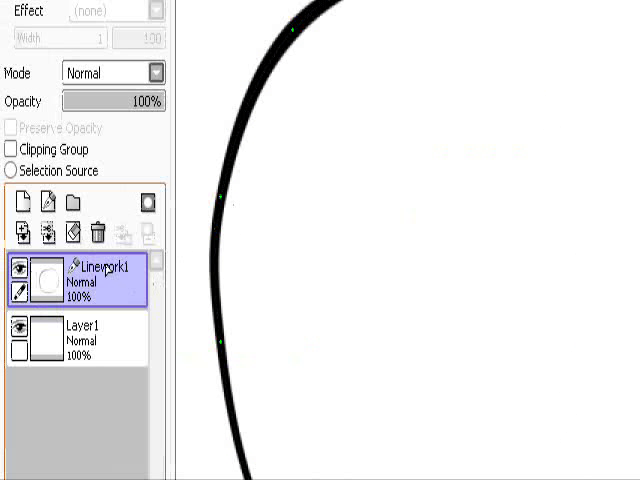
{"action": "left_click", "coordinate": [22, 204]}
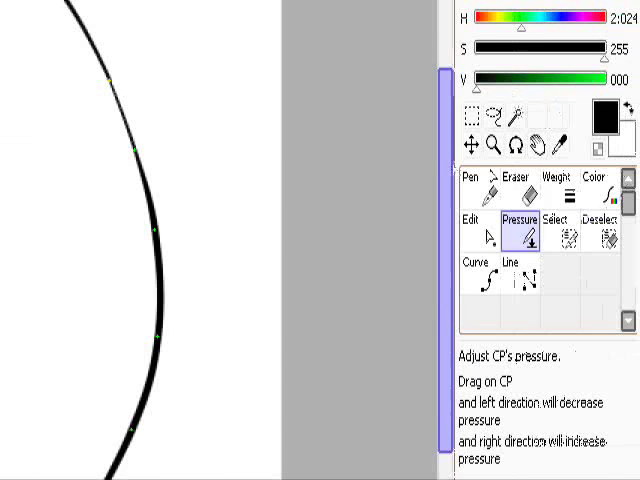
Select the blob's interior with the Magic Wand and make Layer1 the active layer
{"action": "left_click", "coordinate": [517, 121]}
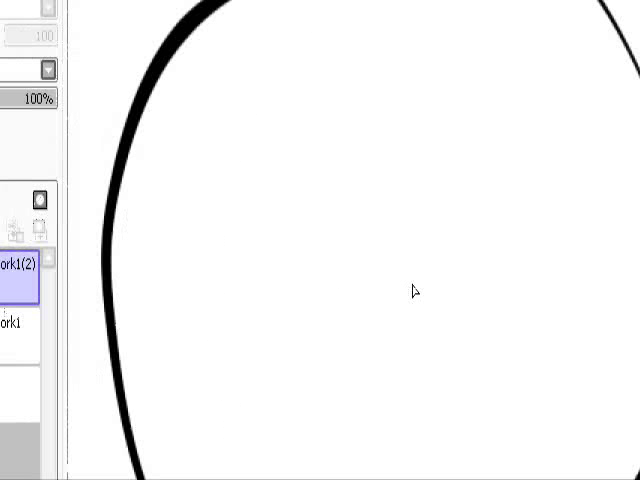
{"action": "left_click", "coordinate": [414, 291]}
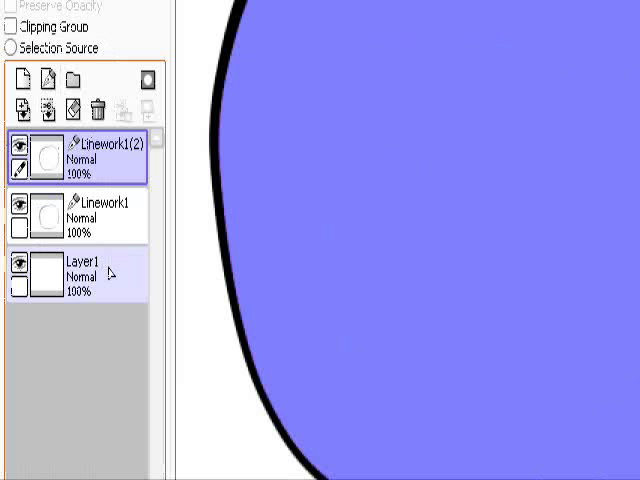
{"action": "left_click", "coordinate": [110, 273]}
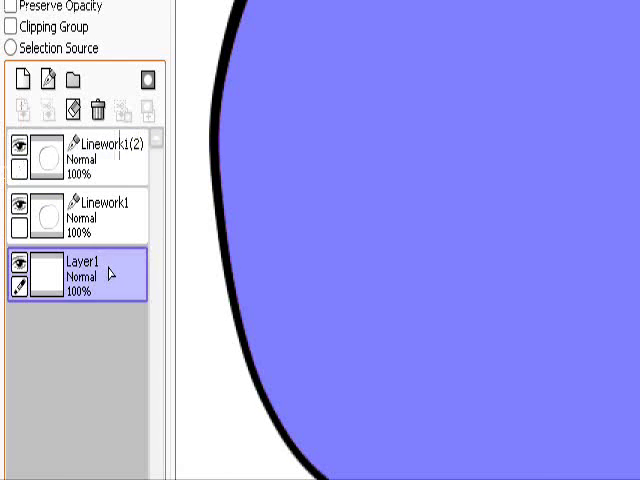
{"action": "scroll", "coordinate": [494, 213], "scroll_direction": "up", "scroll_amount": 2}
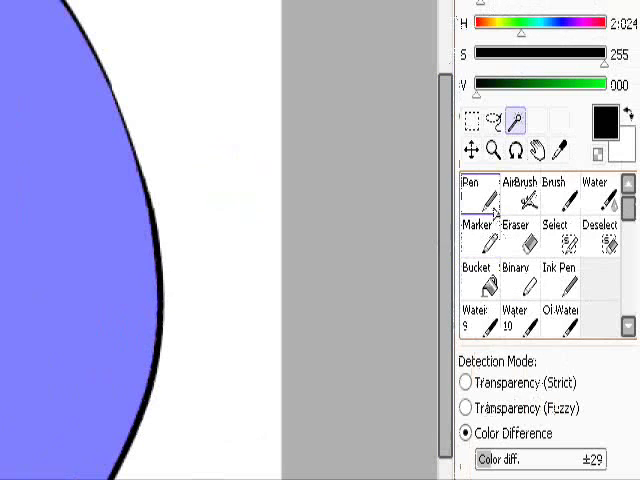
Paint the blob bright cyan with the Pen, then choose a darker cyan and the AirBrush
{"action": "left_click", "coordinate": [490, 208]}
{"action": "left_click", "coordinate": [610, 241]}
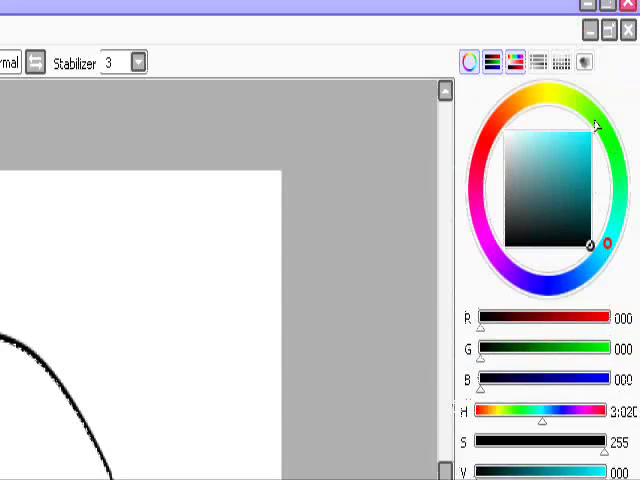
{"action": "left_click", "coordinate": [572, 152]}
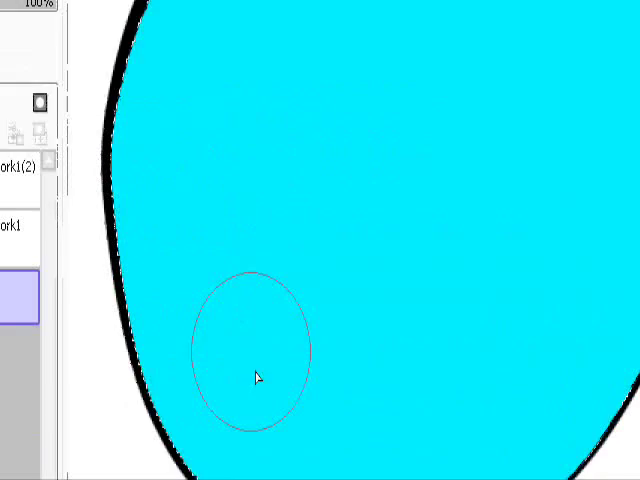
{"action": "scroll", "coordinate": [260, 330], "scroll_direction": "down", "scroll_amount": 2}
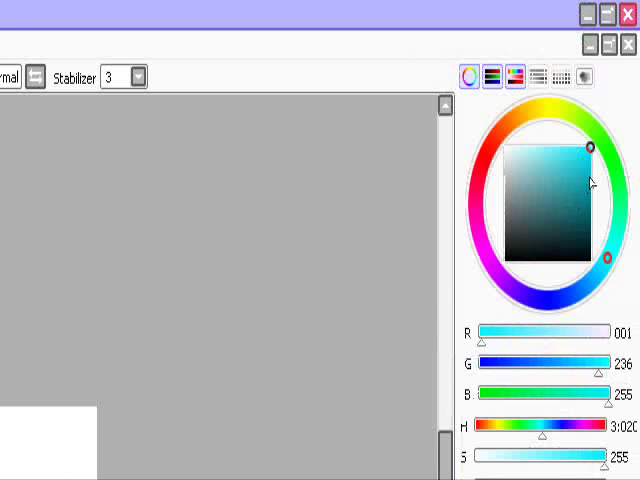
{"action": "left_click", "coordinate": [591, 181]}
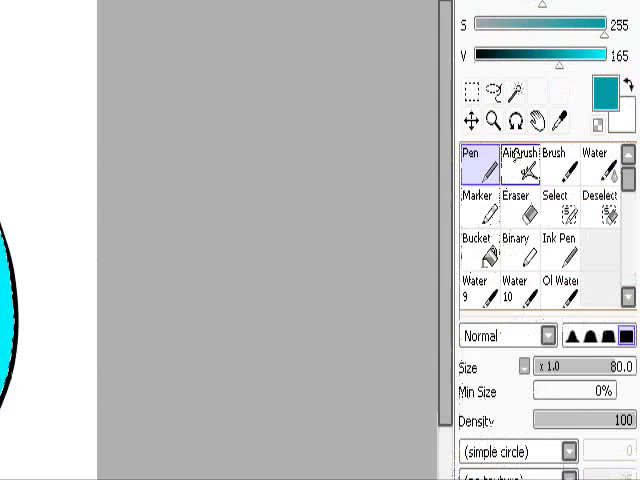
{"action": "left_click", "coordinate": [521, 150]}
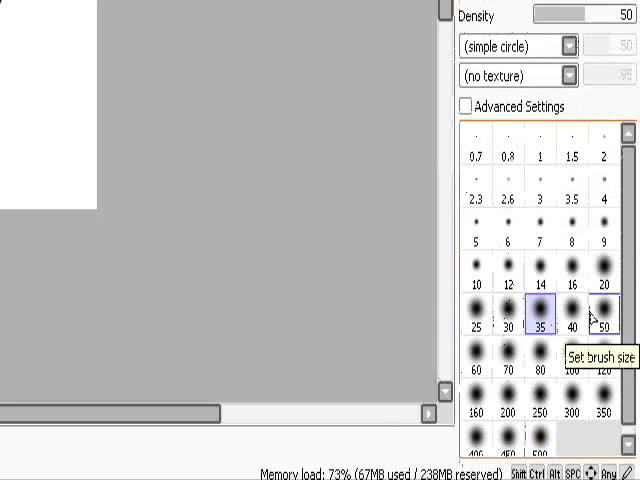
Airbrush dark cyan shading at size 40 along the blob's bottom and top edges
{"action": "left_click", "coordinate": [570, 316]}
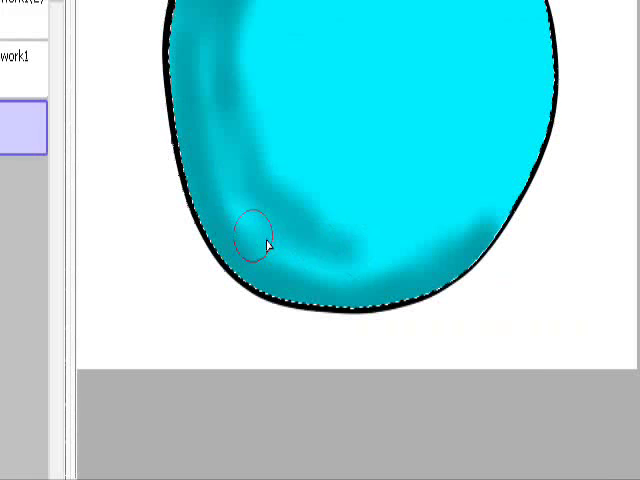
{"action": "left_click_drag", "start_coordinate": [268, 246], "coordinate": [322, 268]}
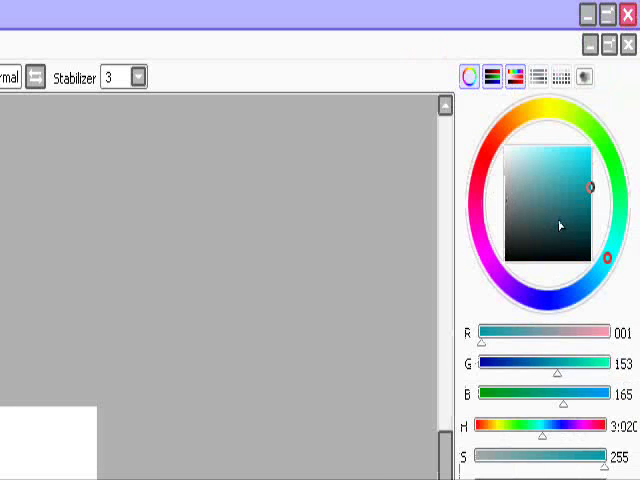
{"action": "left_click", "coordinate": [589, 225]}
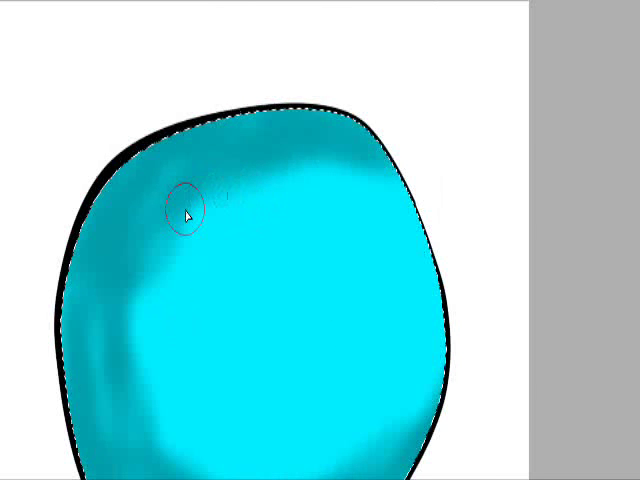
{"action": "mouse_move", "coordinate": [217, 140]}
{"action": "left_mouse_down"}
{"action": "mouse_move", "coordinate": [369, 182]}
{"action": "mouse_move", "coordinate": [340, 217]}
{"action": "left_mouse_up"}
{"action": "key", "text": "ctrl+z"}
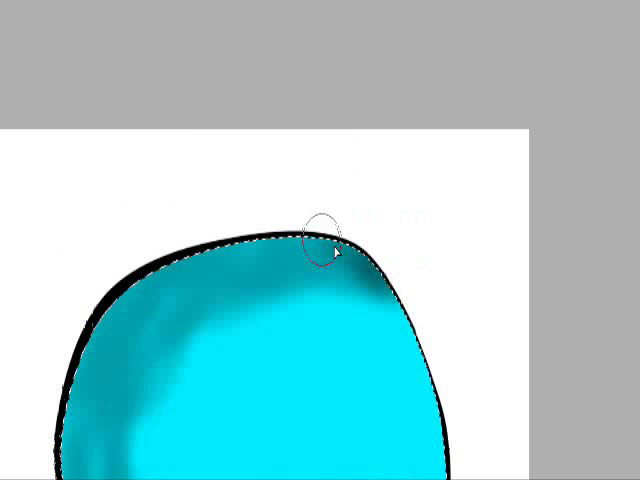
{"action": "mouse_move", "coordinate": [326, 250]}
{"action": "left_mouse_down"}
{"action": "mouse_move", "coordinate": [214, 246]}
{"action": "mouse_move", "coordinate": [297, 260]}
{"action": "left_mouse_up"}
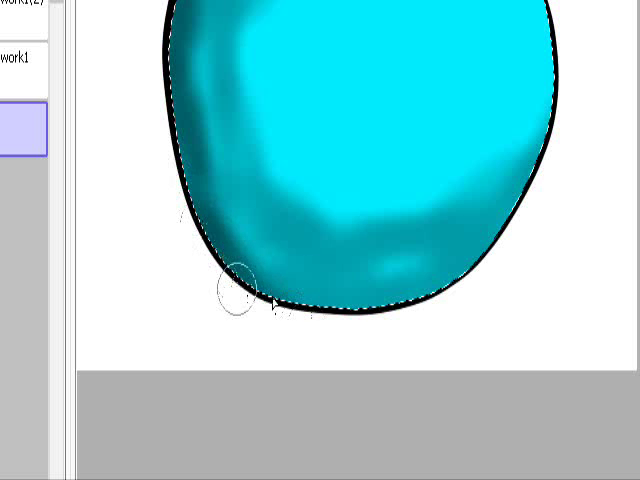
{"action": "left_click_drag", "start_coordinate": [272, 303], "coordinate": [294, 303]}
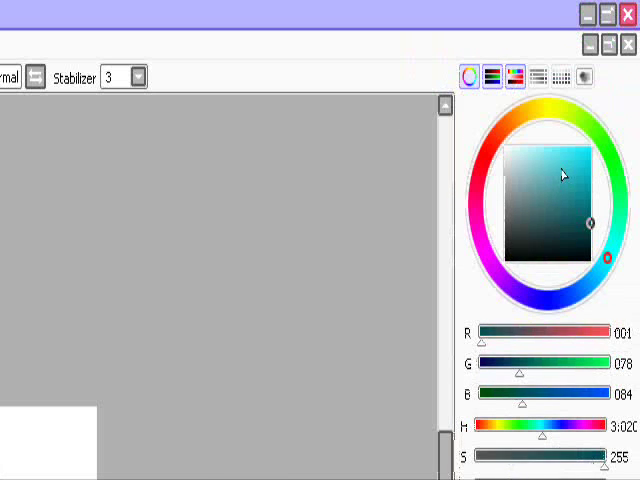
Airbrush light cyan highlights through the middle of the blob
{"action": "left_click", "coordinate": [557, 147]}
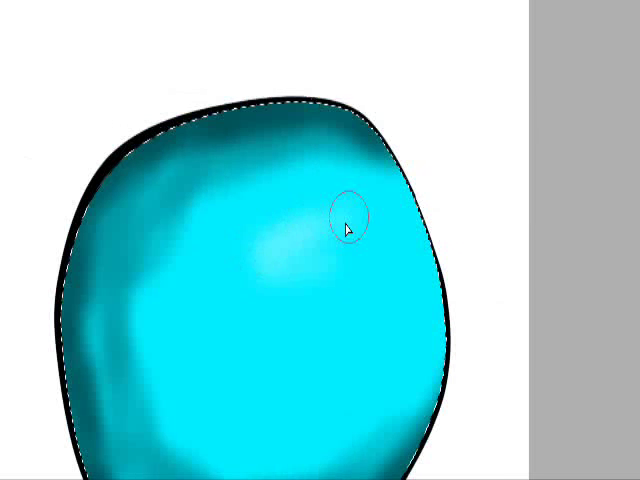
{"action": "left_click_drag", "start_coordinate": [346, 229], "coordinate": [276, 321]}
{"action": "left_click_drag", "start_coordinate": [222, 269], "coordinate": [303, 236]}
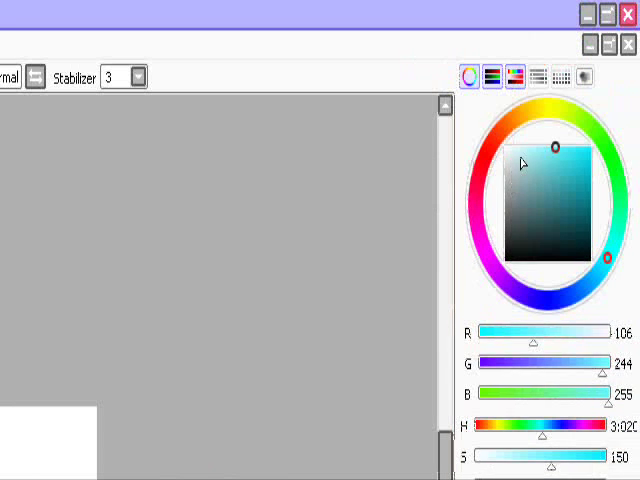
Add paler cyan highlights along the right edge and lower area
{"action": "left_click", "coordinate": [632, 73]}
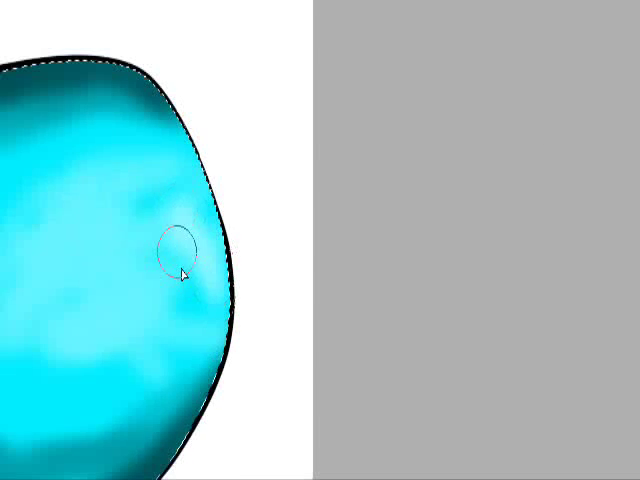
{"action": "mouse_move", "coordinate": [182, 272]}
{"action": "left_mouse_down"}
{"action": "mouse_move", "coordinate": [303, 263]}
{"action": "mouse_move", "coordinate": [180, 214]}
{"action": "left_mouse_up"}
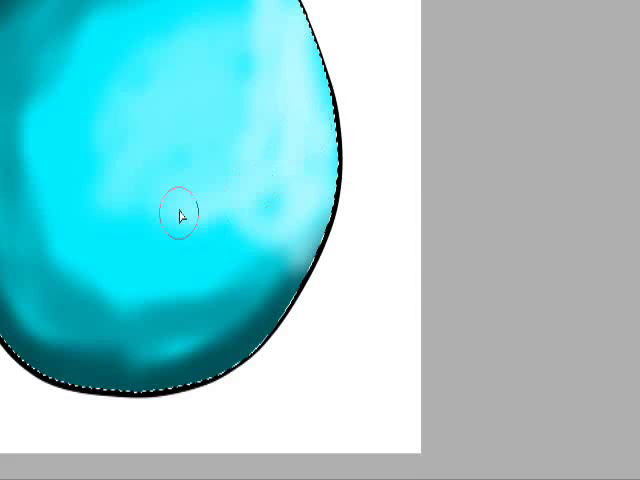
{"action": "mouse_move", "coordinate": [350, 328]}
{"action": "left_mouse_down"}
{"action": "mouse_move", "coordinate": [374, 181]}
{"action": "mouse_move", "coordinate": [300, 185]}
{"action": "left_mouse_up"}
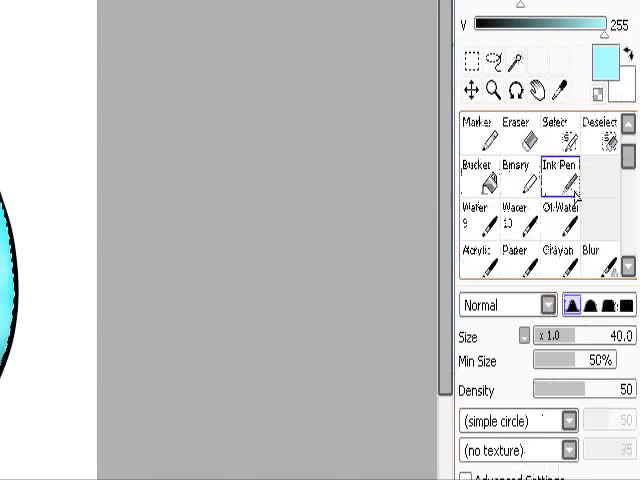
{"action": "scroll", "coordinate": [590, 210], "scroll_direction": "down", "scroll_amount": 1}
Blend the blob's dark shading and highlights using the Blur tool at size 300
{"action": "left_click", "coordinate": [597, 214]}
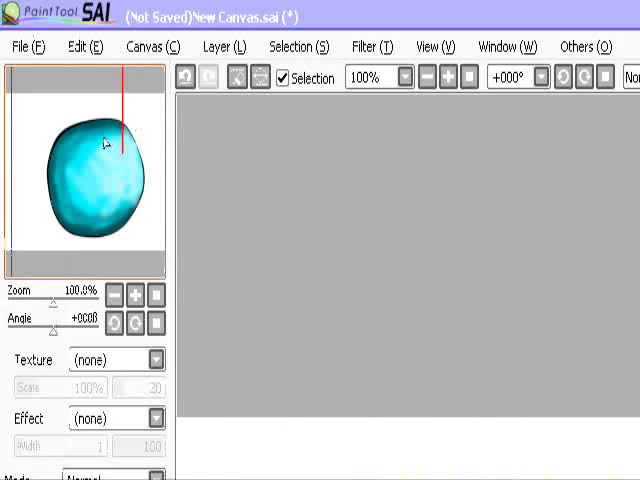
{"action": "left_click_drag", "start_coordinate": [104, 143], "coordinate": [82, 150]}
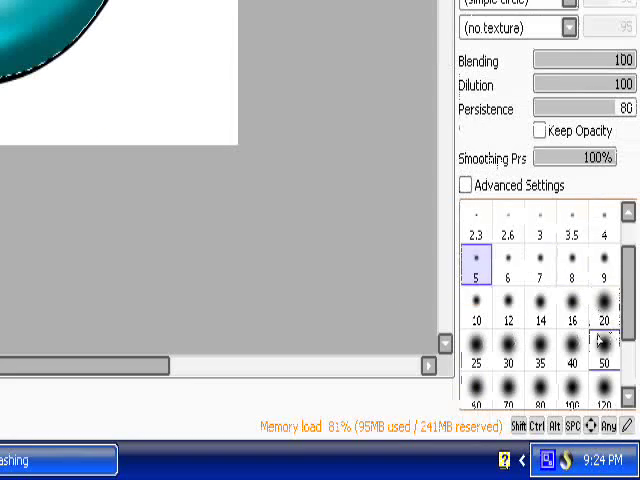
{"action": "scroll", "coordinate": [590, 330], "scroll_direction": "down", "scroll_amount": 3}
{"action": "left_click", "coordinate": [572, 350]}
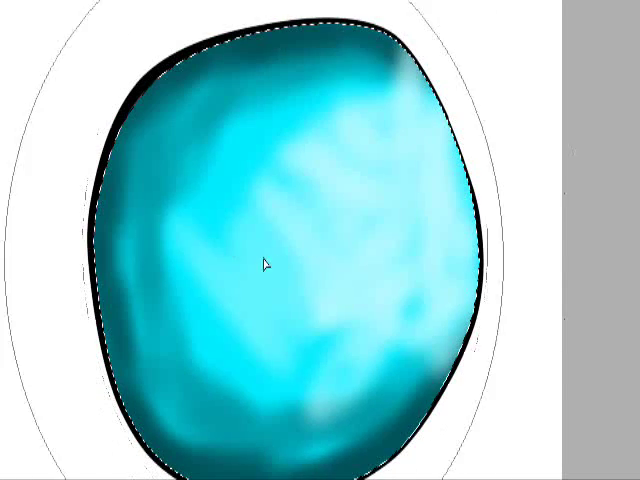
{"action": "left_click", "coordinate": [258, 258]}
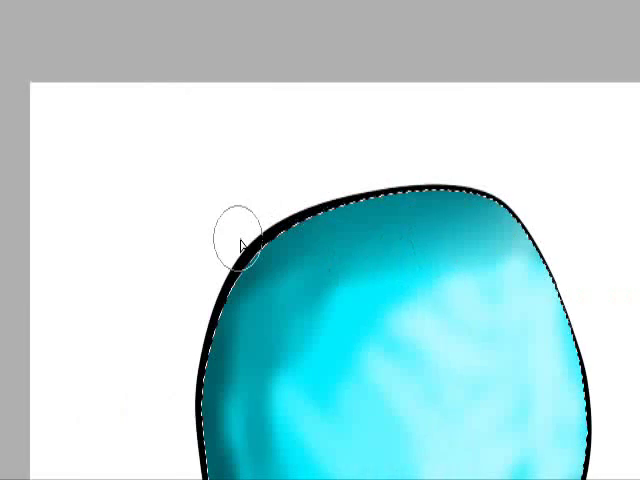
{"action": "left_click_drag", "start_coordinate": [178, 210], "coordinate": [225, 272]}
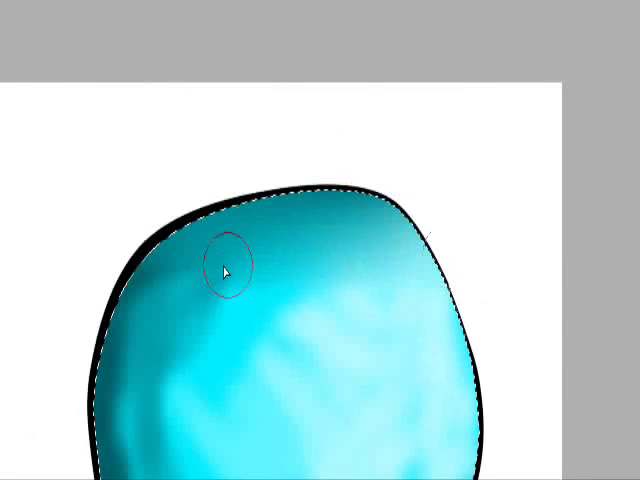